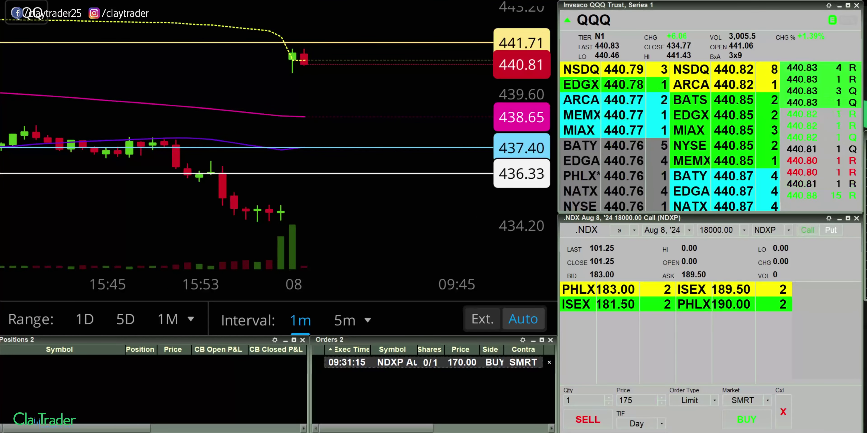
Step: Drag within the option order panel to set up the 17950 call ticket
mouse_move(451, 371)
left_mouse_down()
mouse_move(552, 363)
mouse_move(601, 319)
mouse_move(587, 316)
left_mouse_up()
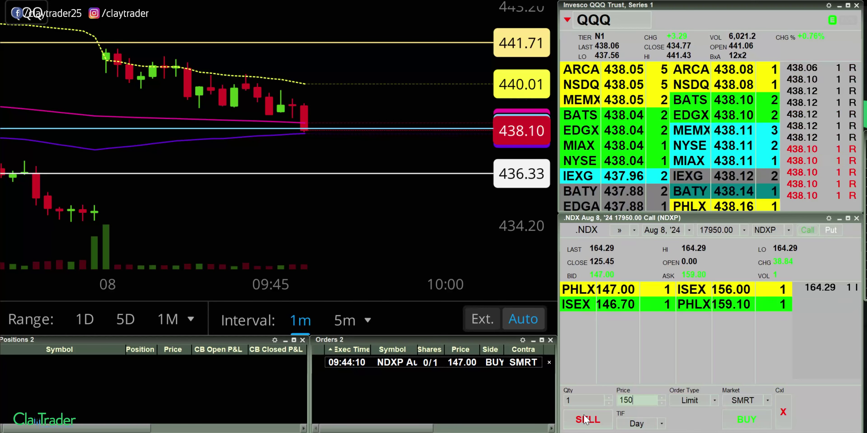
Step: Sell the filled 17950 call at the 150 limit to close it for +300
left_click(585, 419)
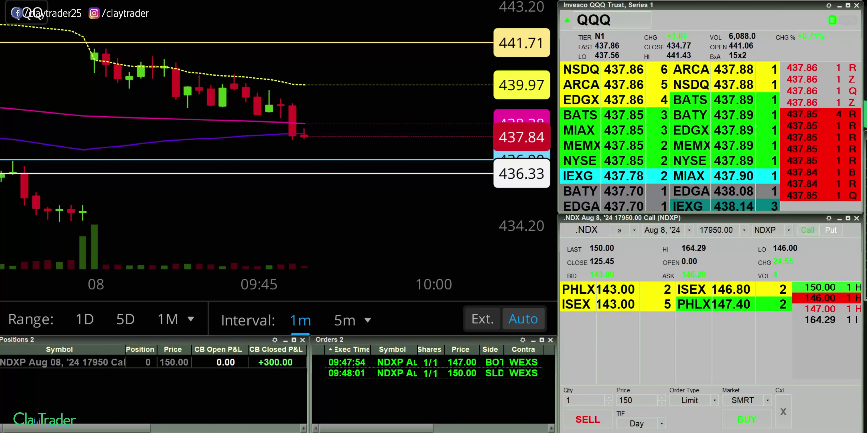
Step: Switch to the 17900 call and place a one-contract limit buy at 147
key("Down")
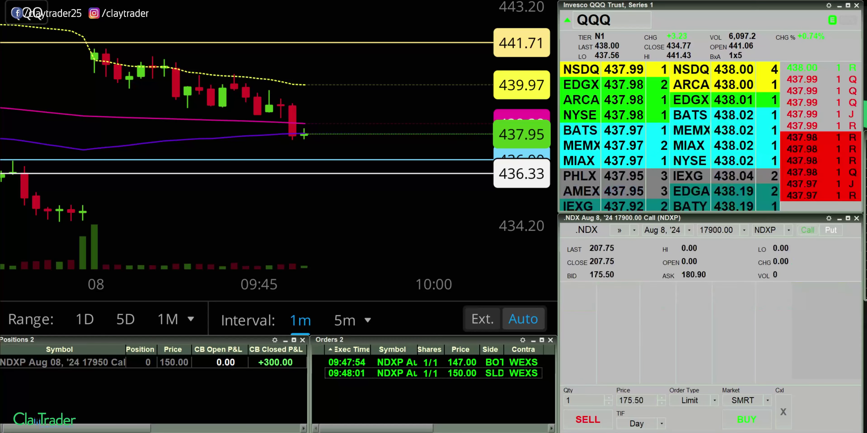
left_click(640, 401)
type("14")
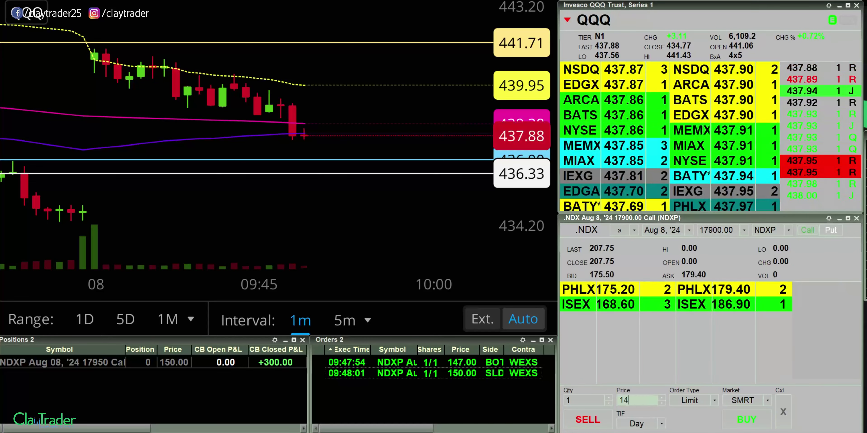
type("7")
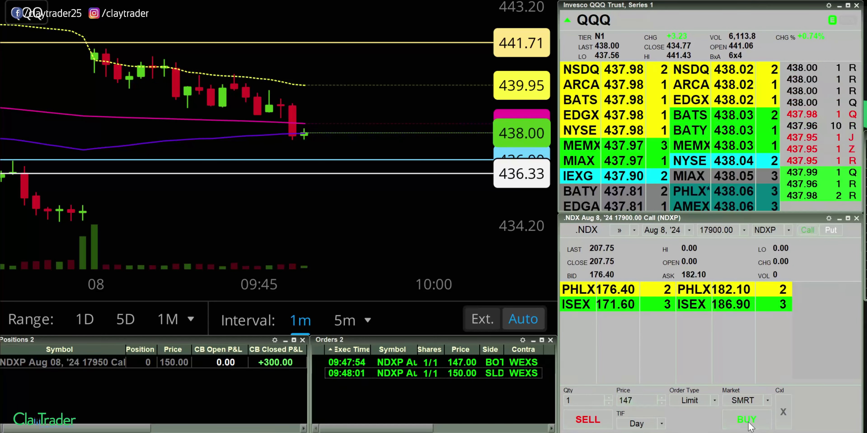
left_click(748, 424)
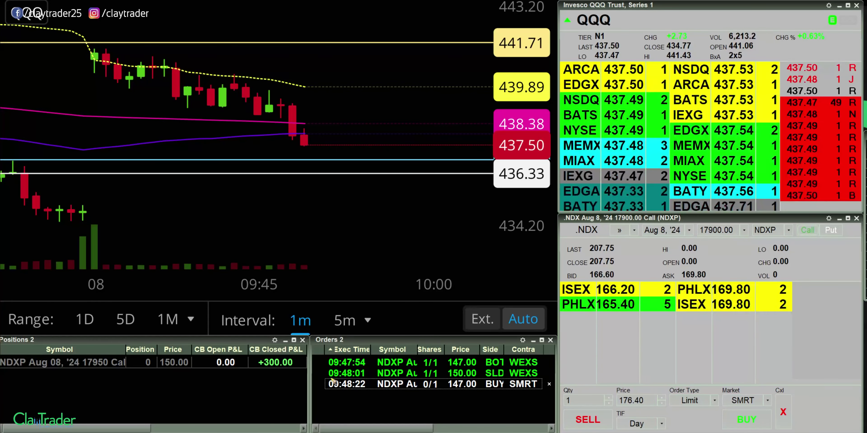
left_click_drag(314, 364, 326, 363)
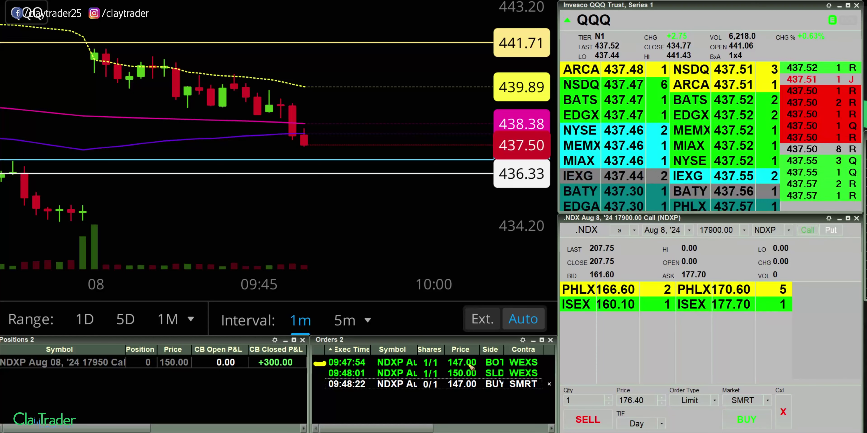
left_click_drag(313, 375, 320, 375)
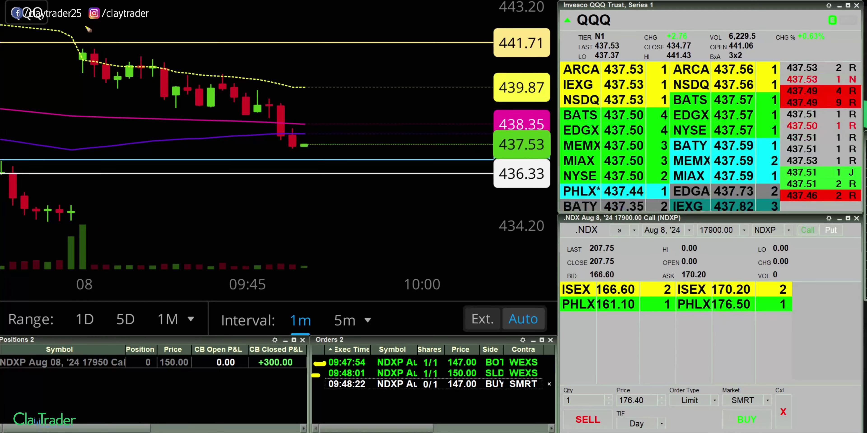
left_click_drag(301, 381, 270, 374)
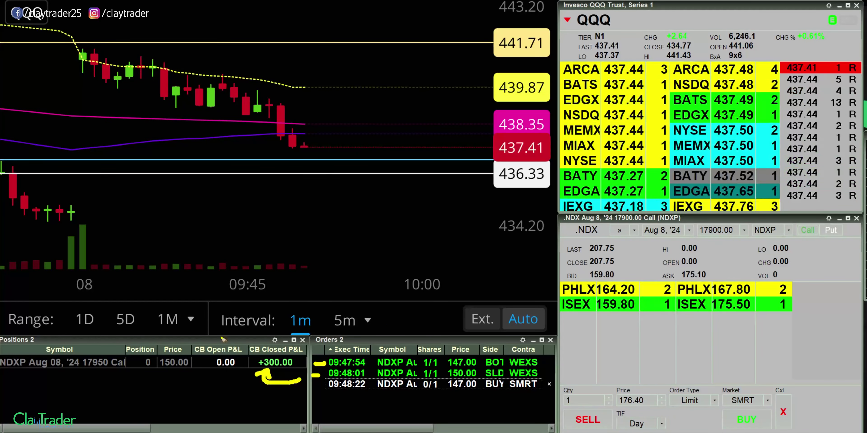
key("Escape")
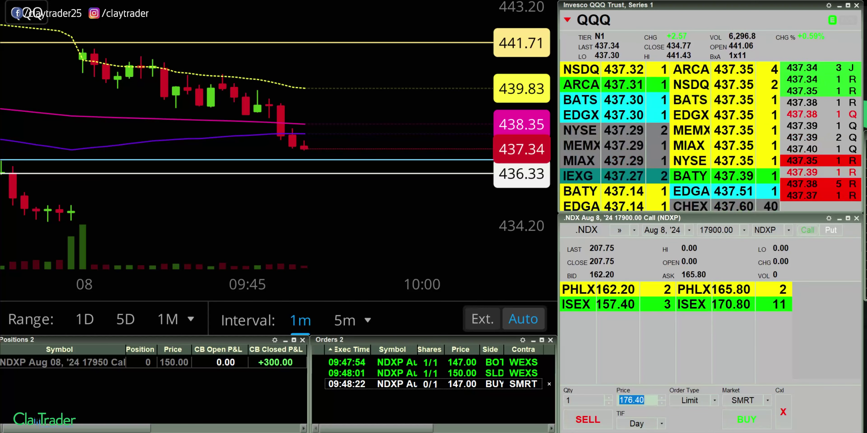
Step: Enter 149.5 as the exit price, cancel the working buy, and re-place it at 147
double_click(640, 401)
type("149.5")
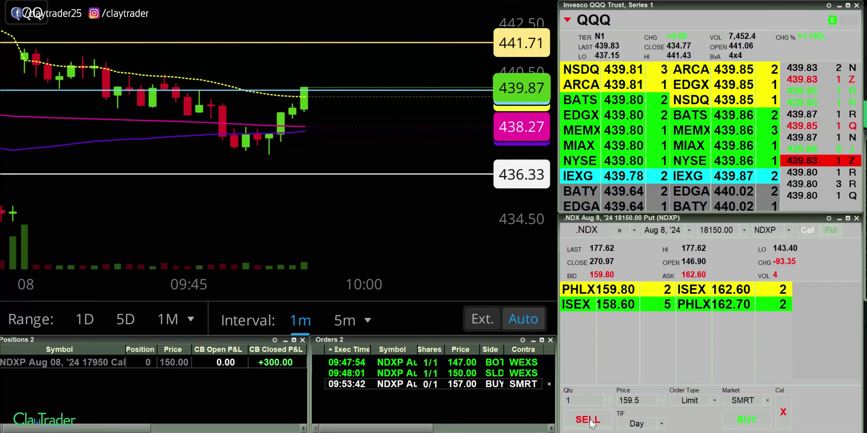
left_click(550, 381)
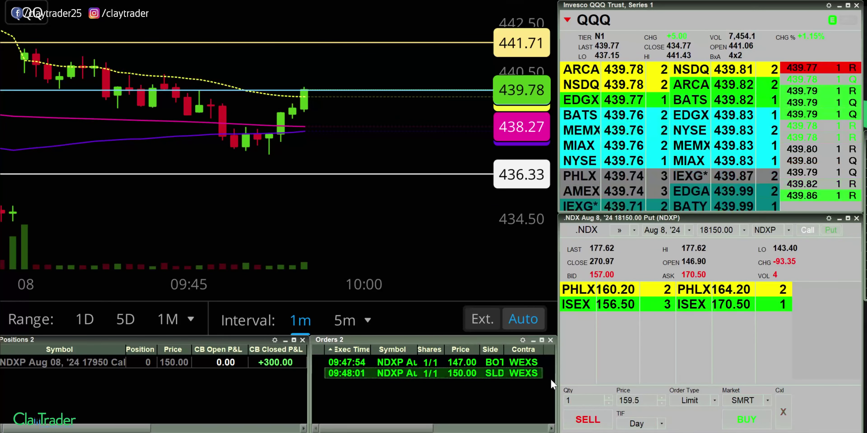
double_click(629, 401)
type("147")
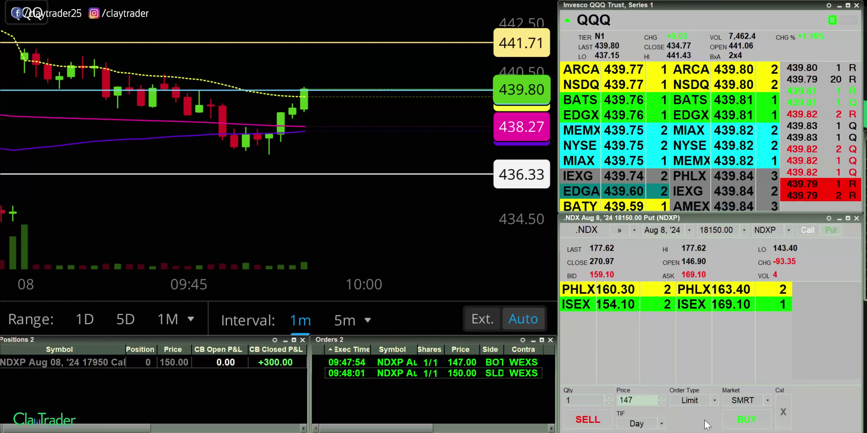
left_click(738, 421)
Step: Cancel the 147 buy again, re-place it at 147, and set 149.5 as the exit price
double_click(629, 402)
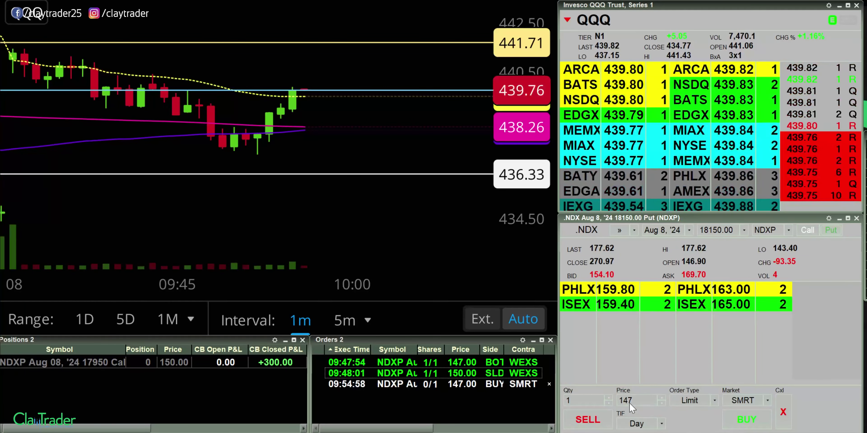
type("149.5")
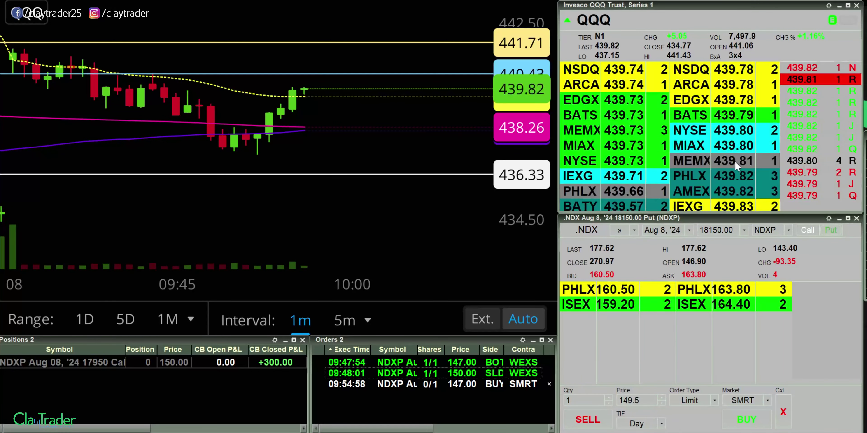
left_click(548, 385)
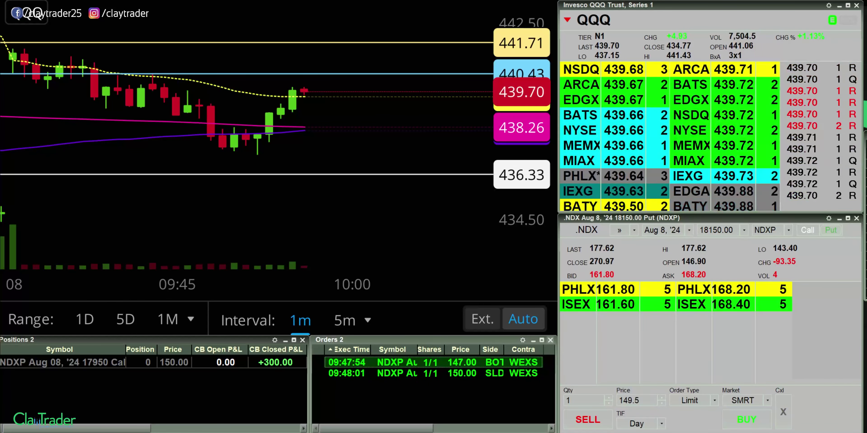
double_click(639, 400)
type("147")
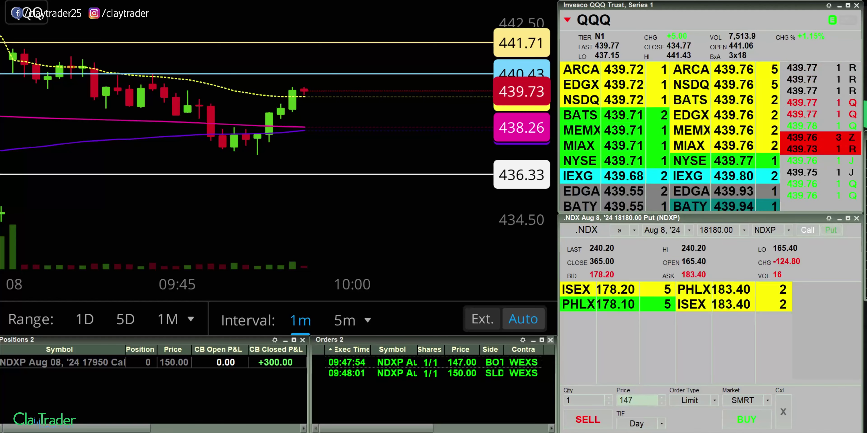
left_click(753, 425)
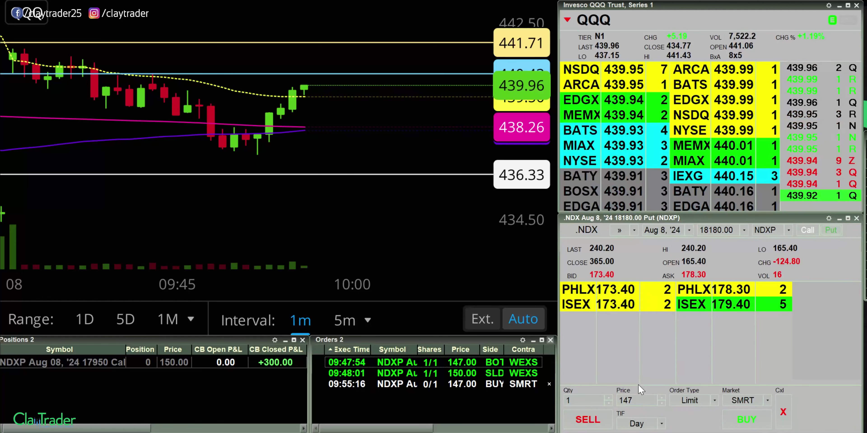
double_click(626, 399)
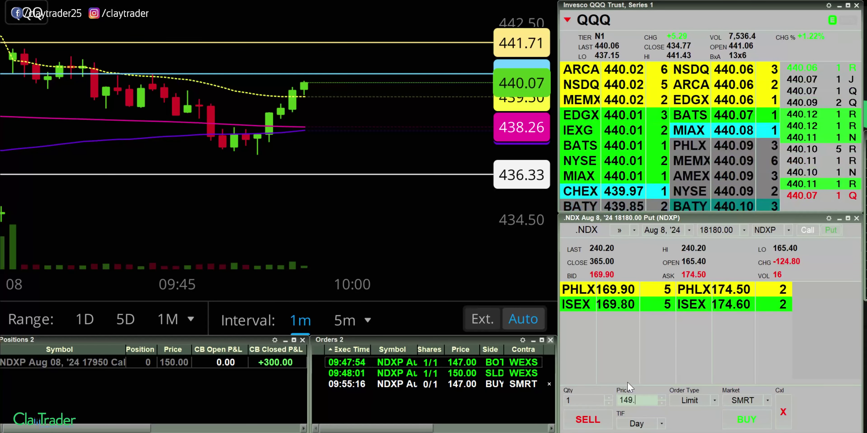
type("149.5")
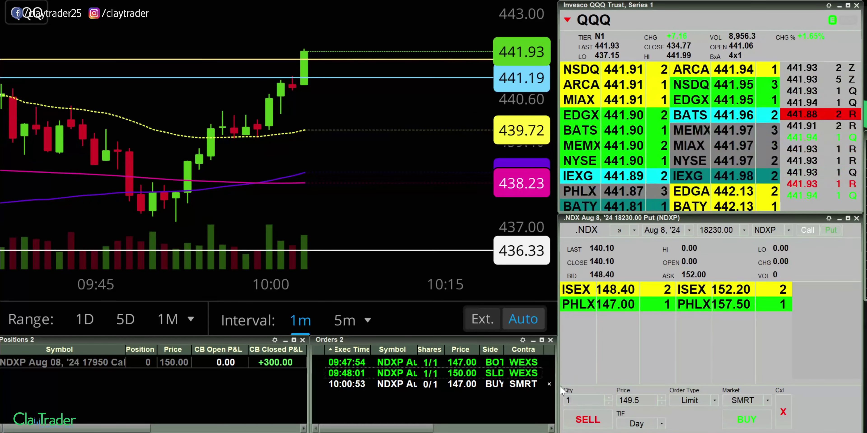
Step: Cancel the working buy, move to the 18260 put, and place a limit buy at 147
left_click(550, 385)
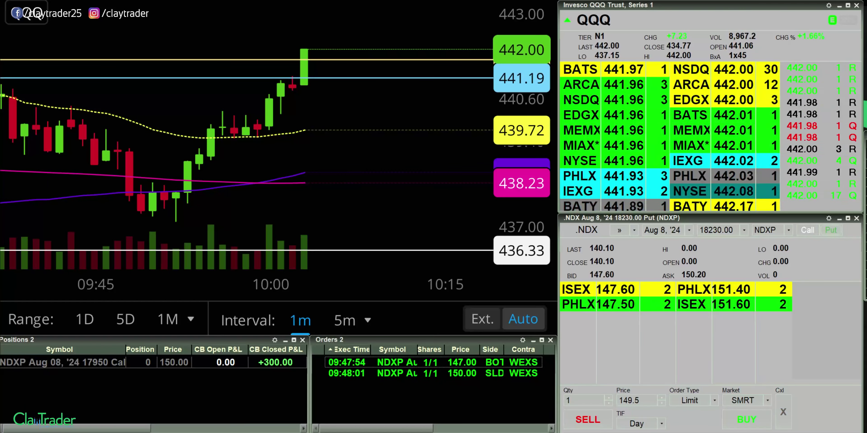
key("Up")
key("Up")
key("Up")
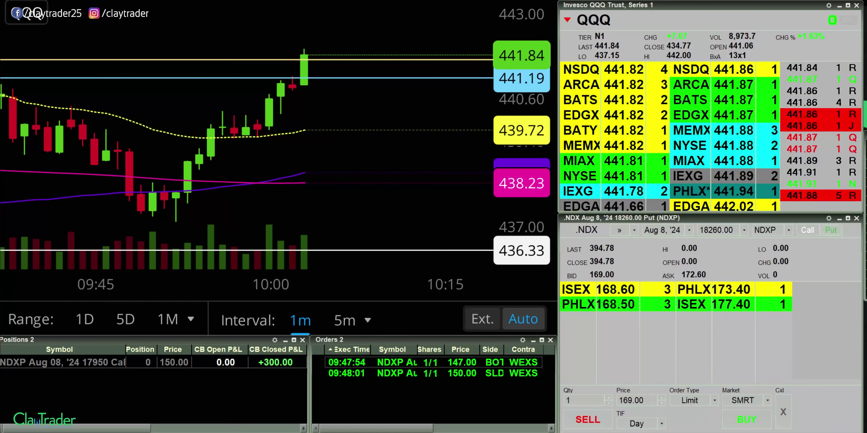
double_click(630, 396)
type("147")
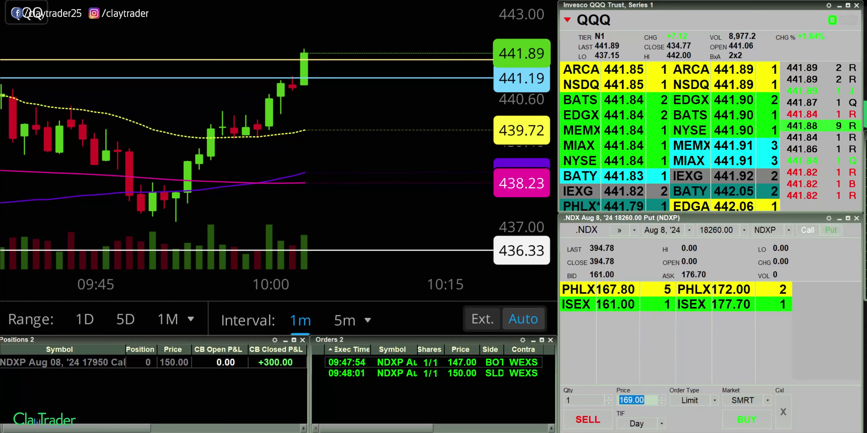
left_click(745, 426)
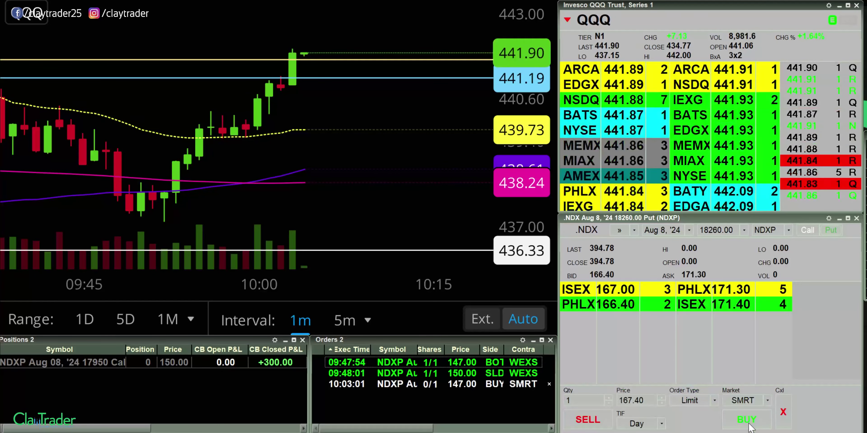
Step: Enter 149.5 as the exit price and submit the sell order
double_click(629, 399)
type("149.5")
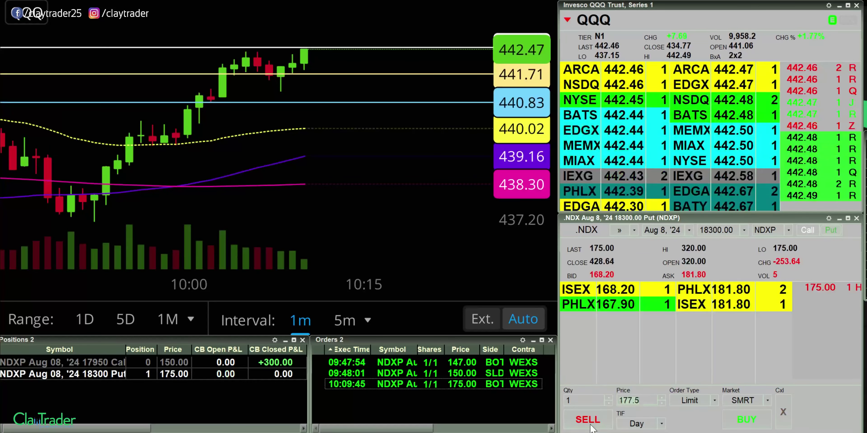
left_click(588, 420)
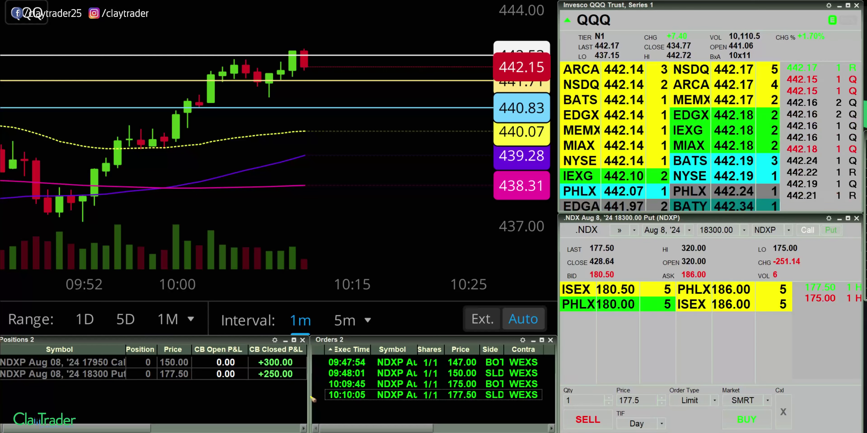
mouse_move(300, 398)
left_mouse_down()
mouse_move(323, 396)
mouse_move(320, 403)
left_mouse_up()
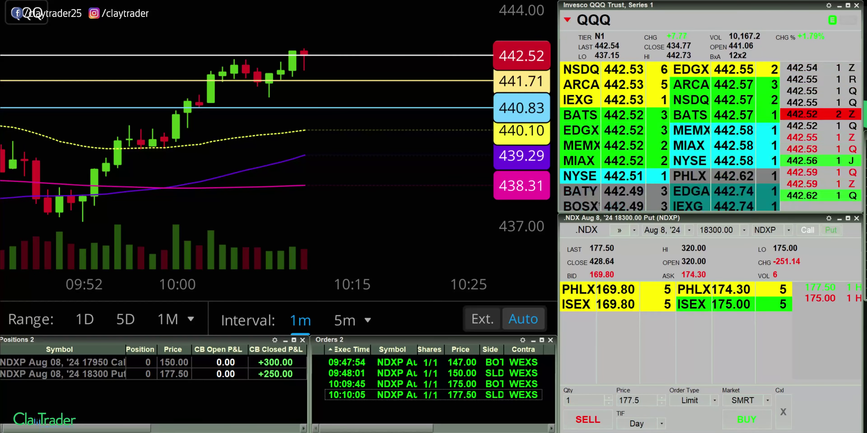
Step: Switch to the 18320 put, place a 157 limit buy, then cancel that order
key("Up")
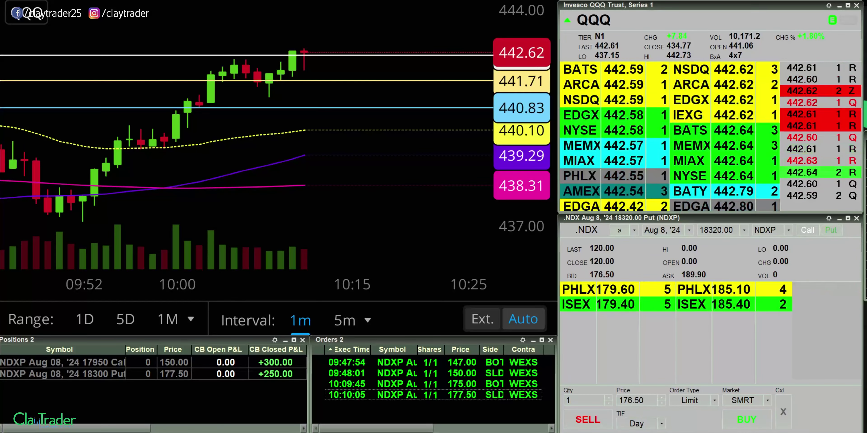
key("Tab")
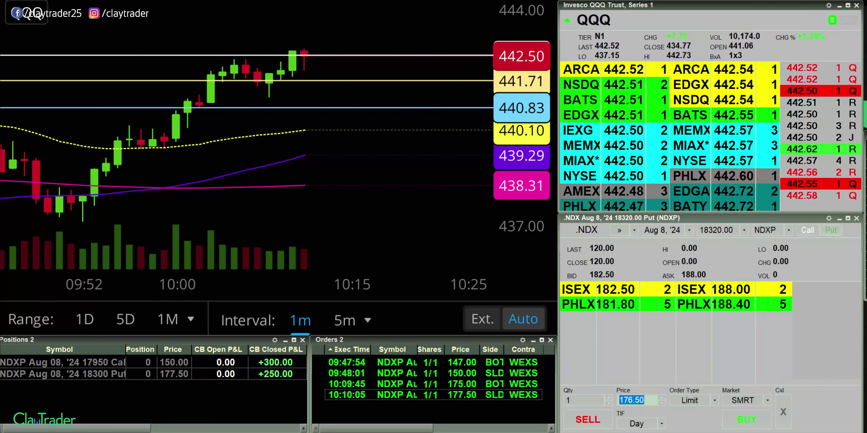
type("147")
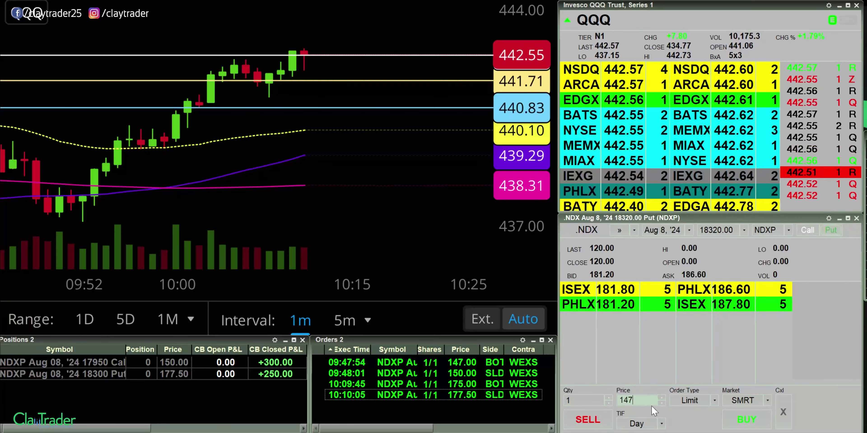
key("ctrl+a")
type("157")
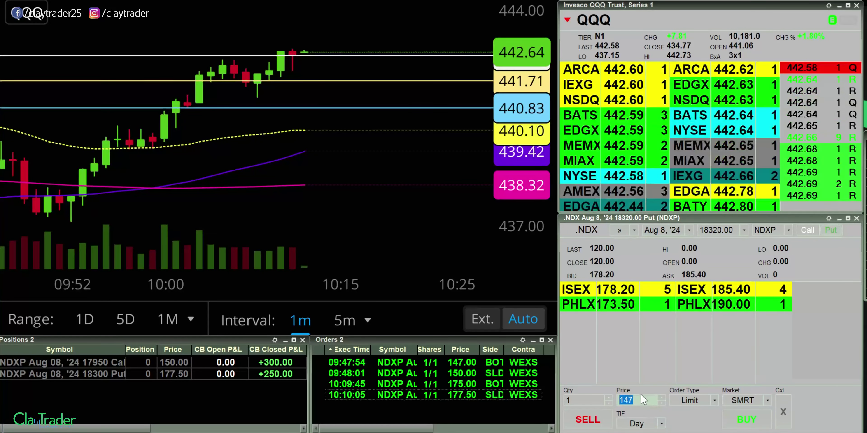
left_click(751, 421)
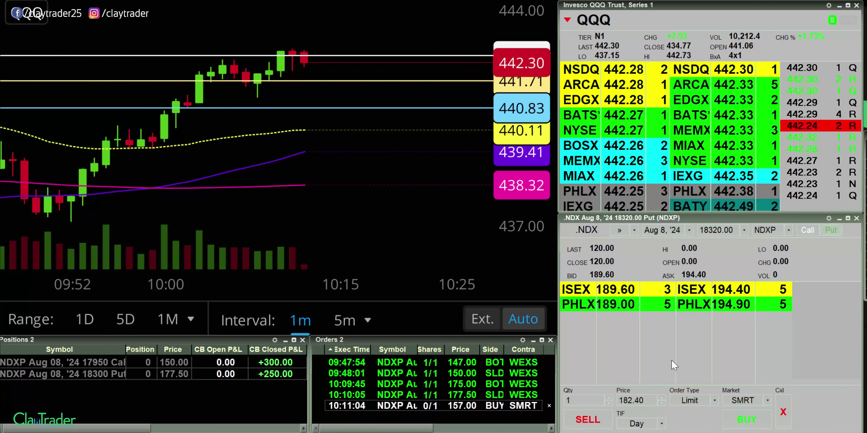
left_click(549, 406)
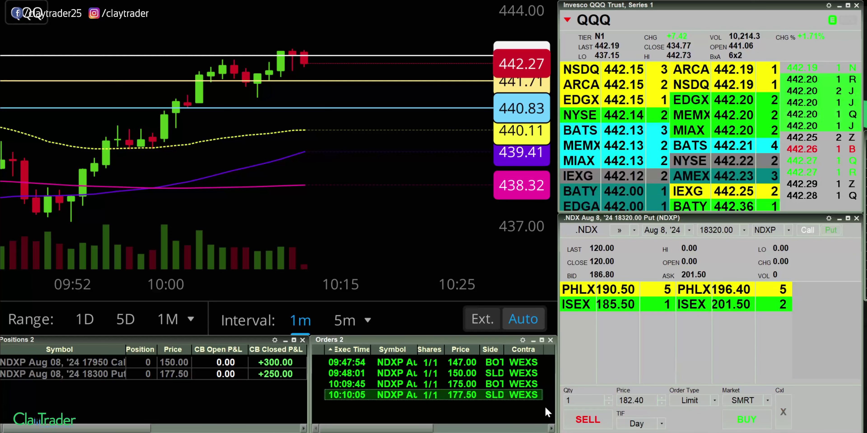